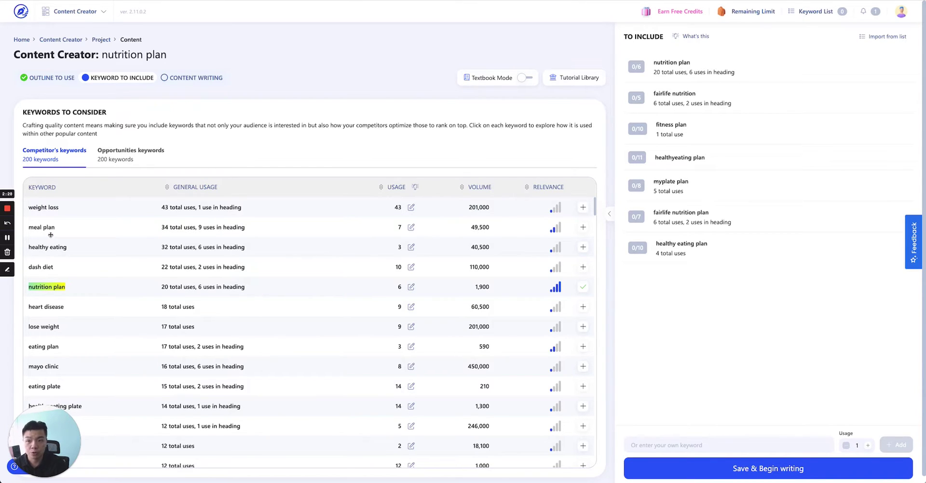
Step: Review the weight loss keyword details: 43 uses, 201,000 volume, 1 heading, 42 paragraphs
scroll(145, 273, "down", 5)
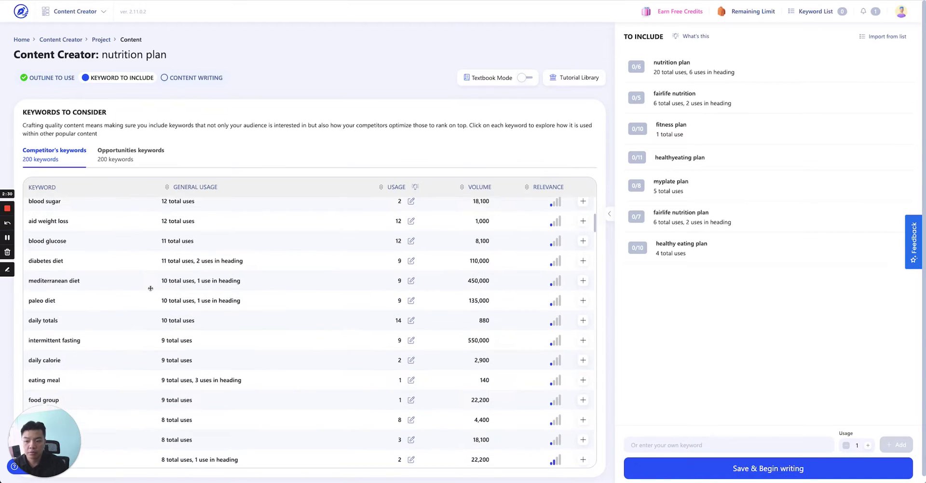
scroll(151, 288, "down", 20)
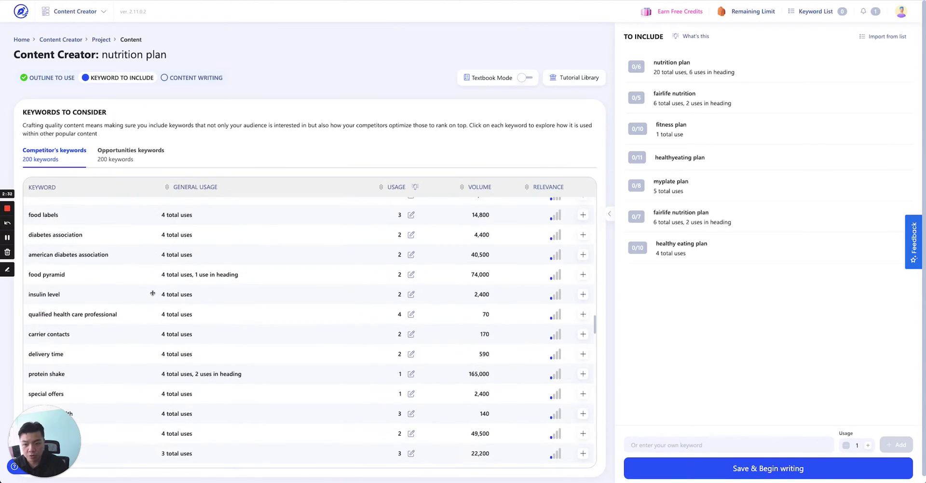
scroll(152, 293, "up", 20)
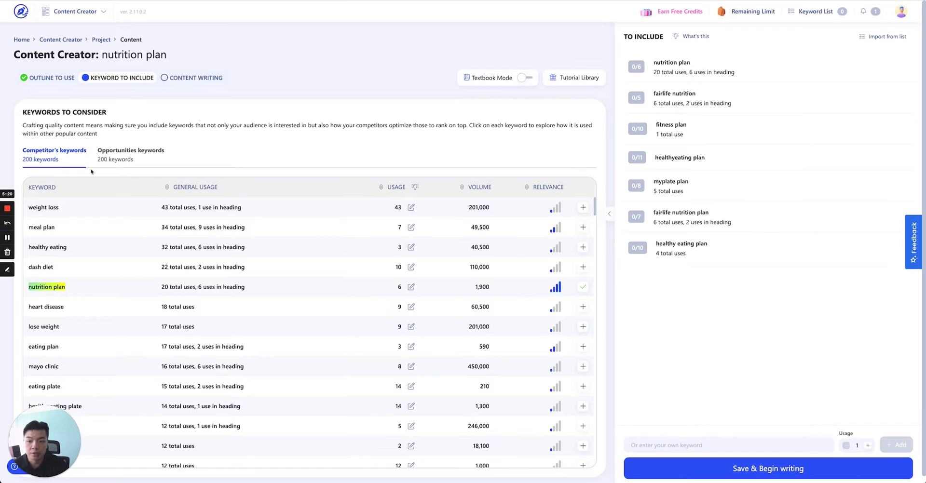
left_click(228, 207)
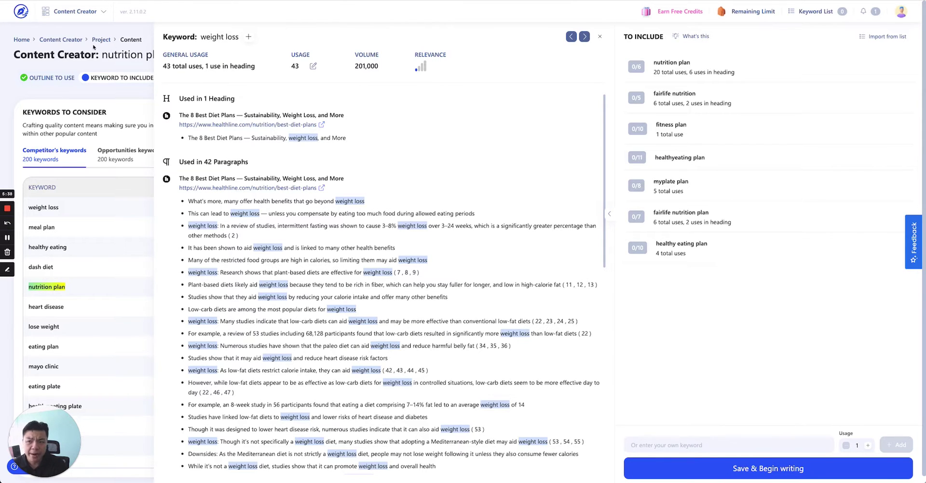
scroll(220, 144, "down", 1)
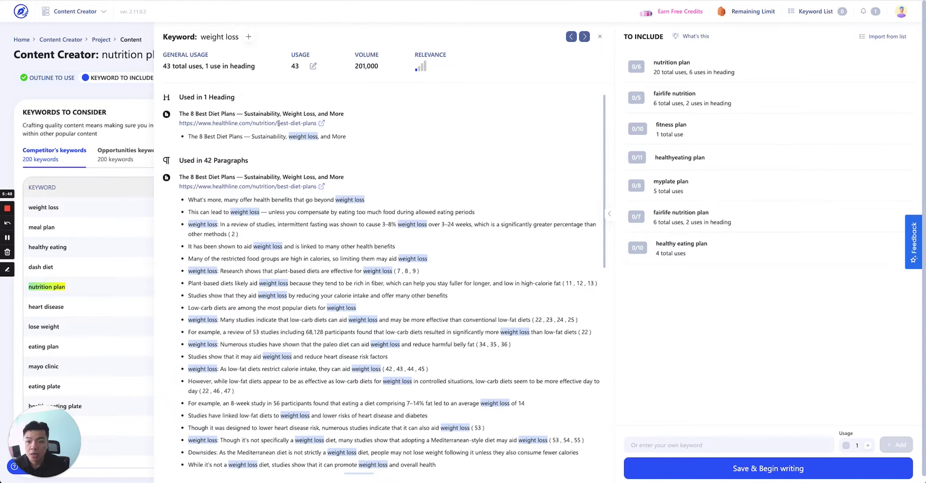
scroll(220, 144, "down", 15)
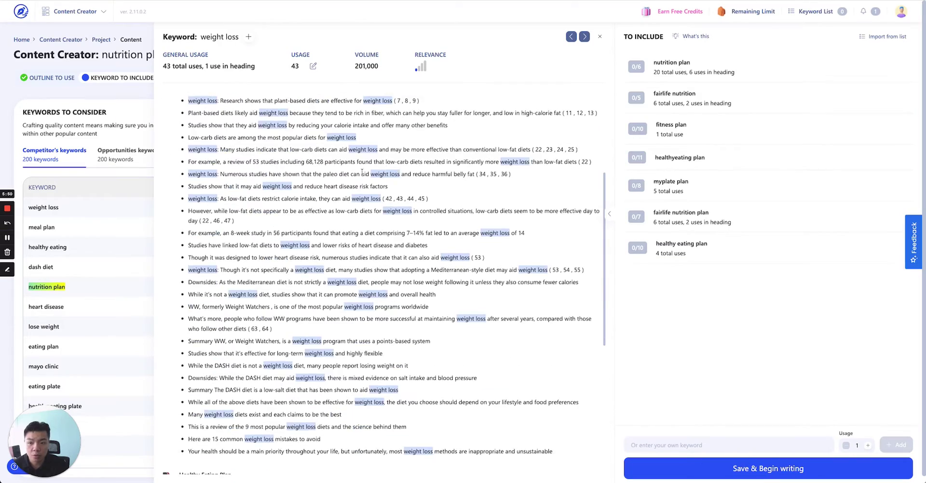
scroll(340, 218, "up", 15)
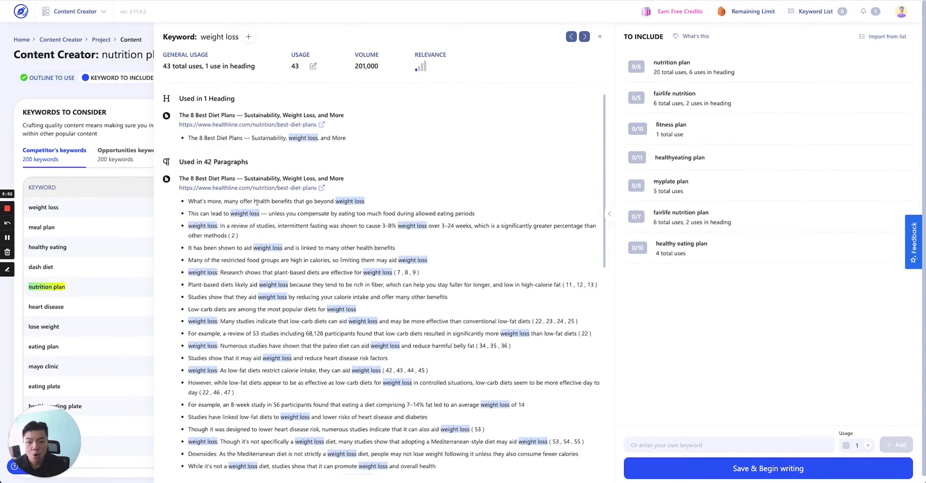
scroll(338, 250, "down", 15)
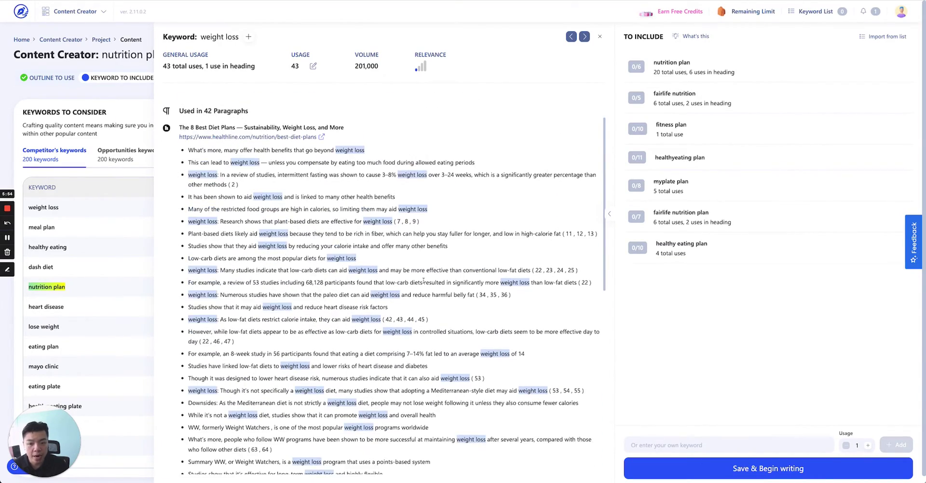
scroll(467, 289, "up", 15)
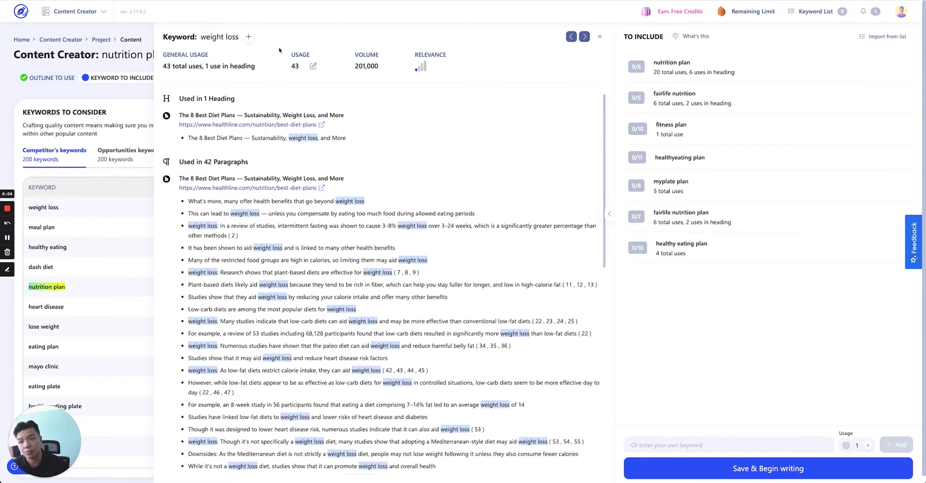
Step: Add weight loss to To Include and set its usage target to 10
left_click(248, 38)
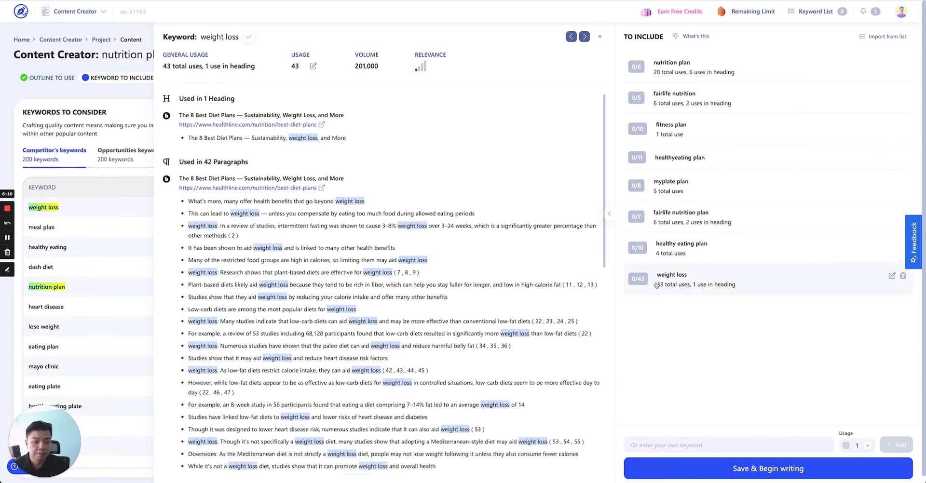
left_click(313, 66)
left_click(315, 71)
left_click(315, 71)
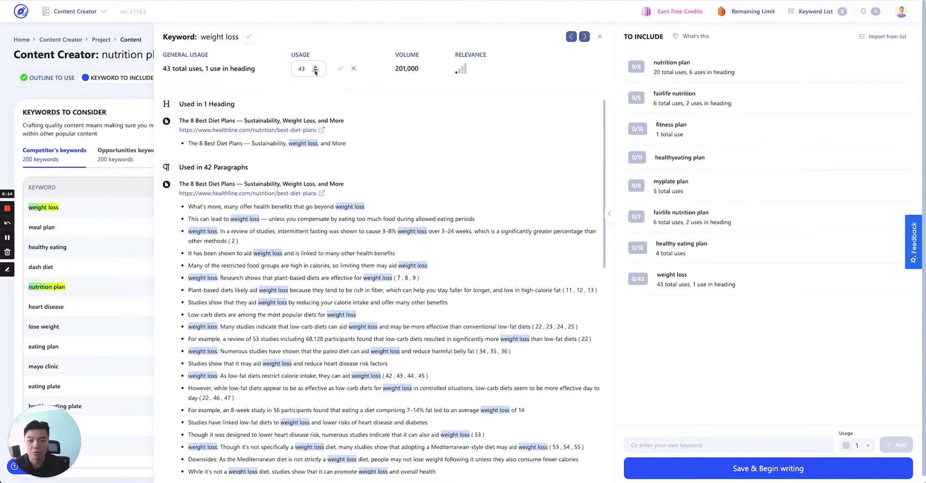
left_click(315, 70)
left_click(315, 71)
left_click(315, 71)
left_click(315, 71)
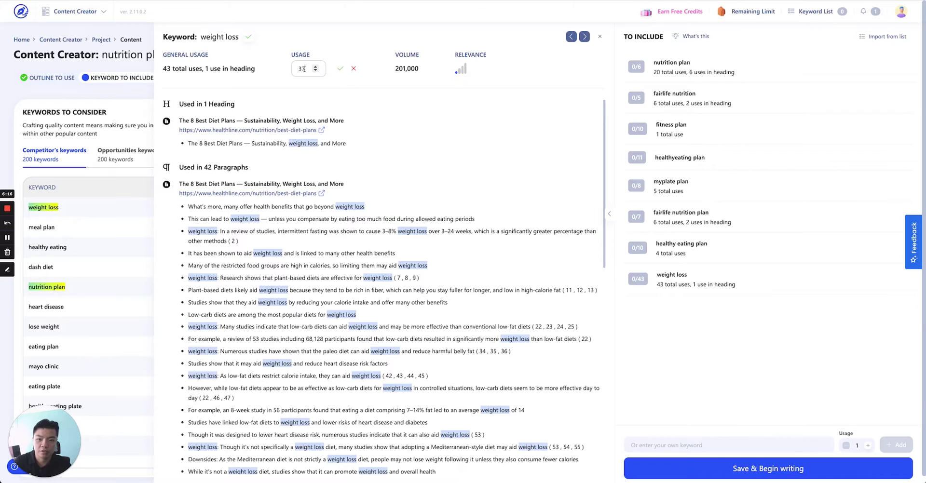
left_click_drag(306, 68, 296, 69)
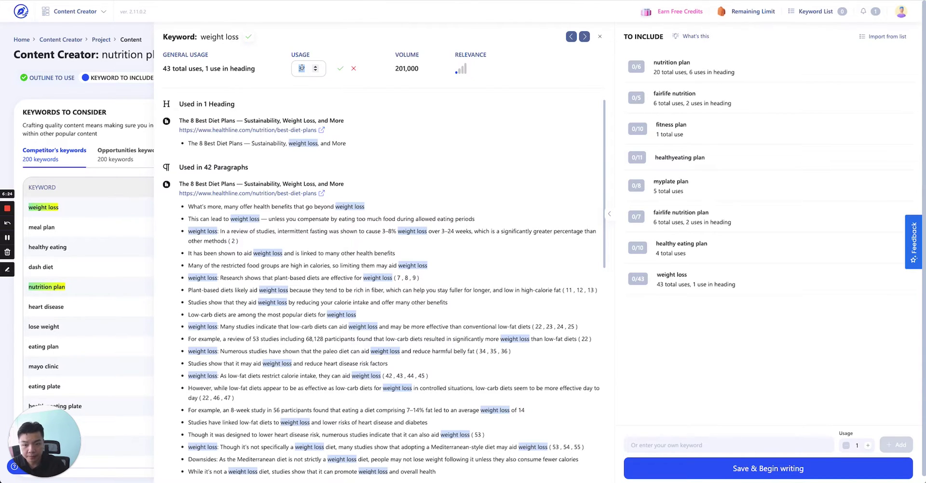
type("10")
left_click(340, 69)
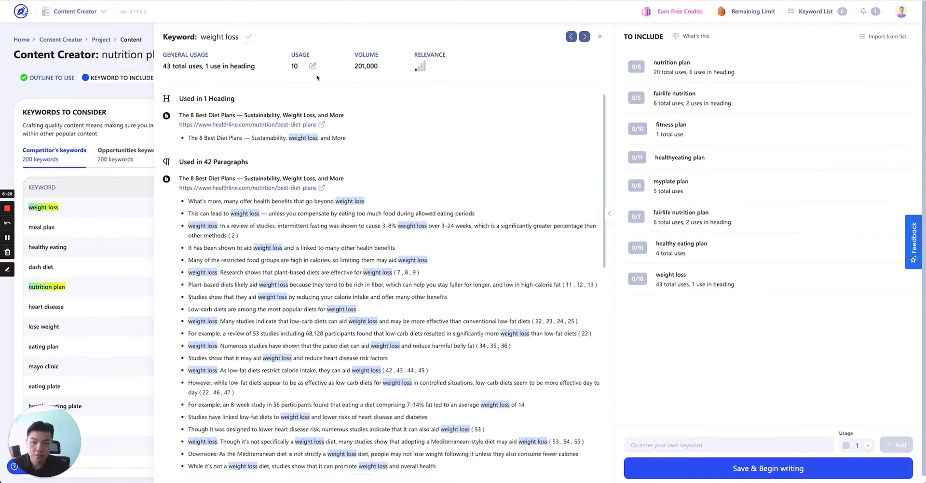
Step: Lower the weight loss usage target in the To Include list to 9
mouse_move(892, 278)
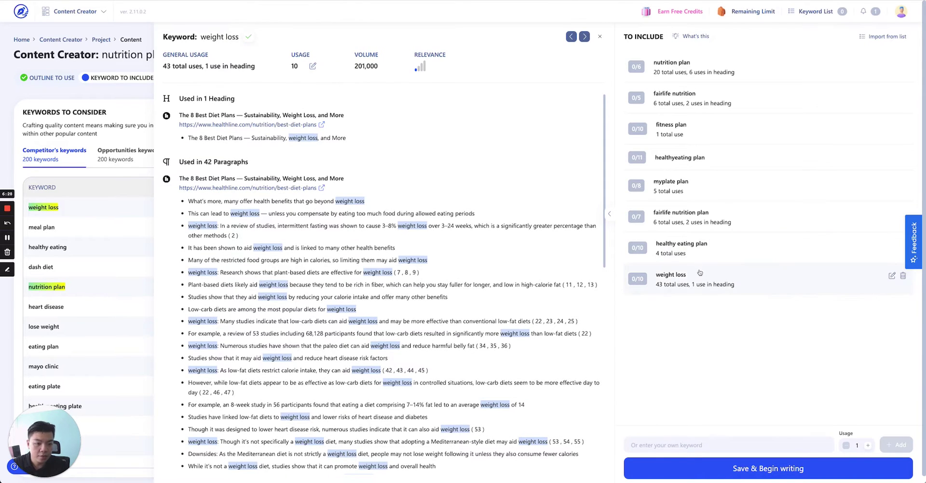
left_click(893, 279)
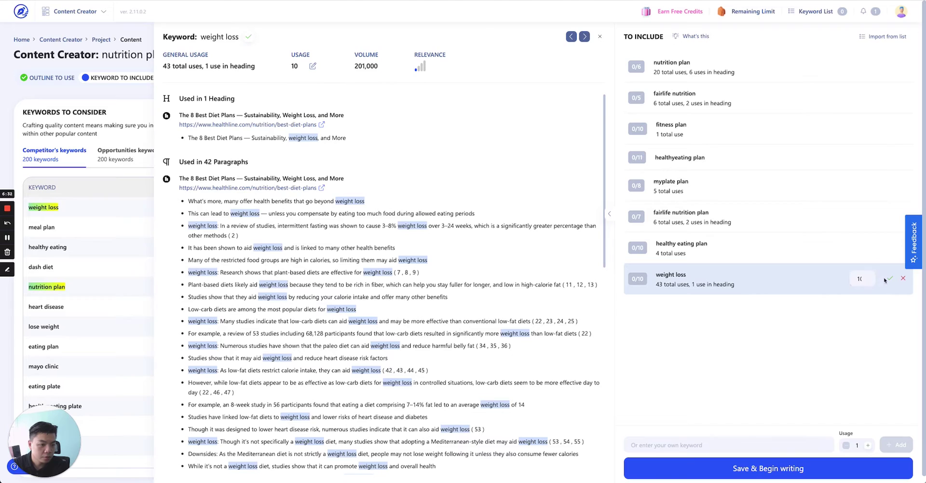
left_click(888, 278)
left_click(890, 277)
key("BackSpace")
key("BackSpace")
type("9")
left_click(891, 278)
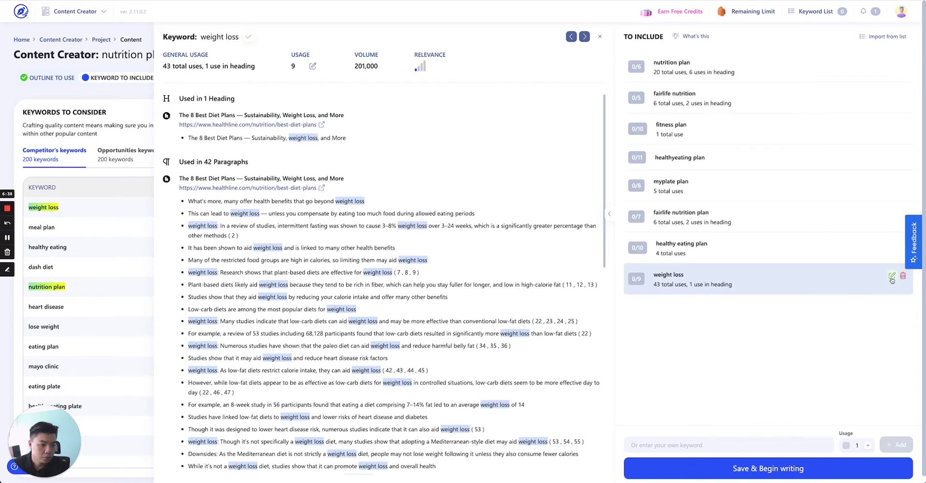
scroll(669, 287, "down", 1)
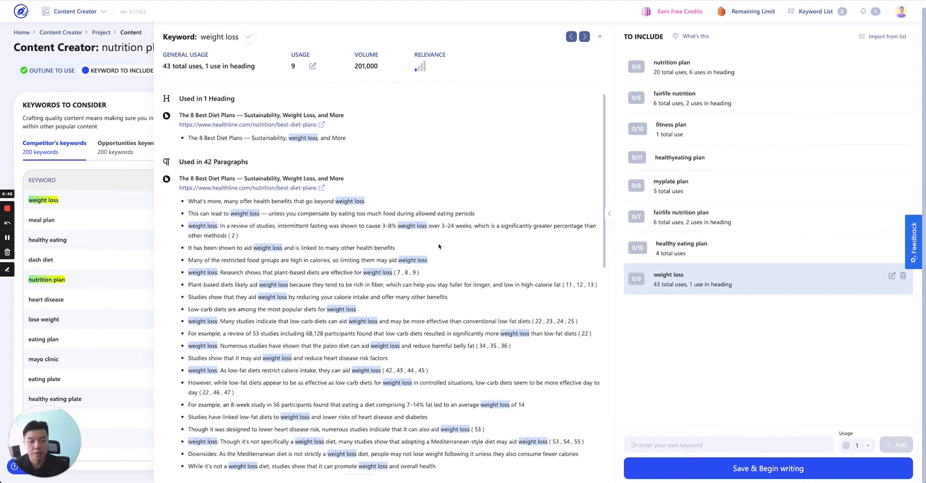
Step: Step through the next two keywords' details, then close the details panel
left_click(584, 37)
left_click(585, 37)
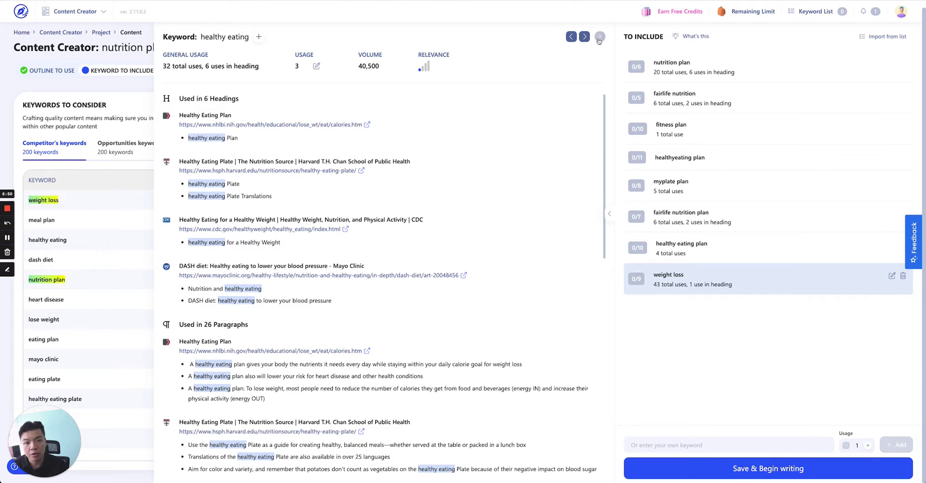
left_click(600, 36)
scroll(250, 261, "down", 4)
scroll(232, 263, "up", 3)
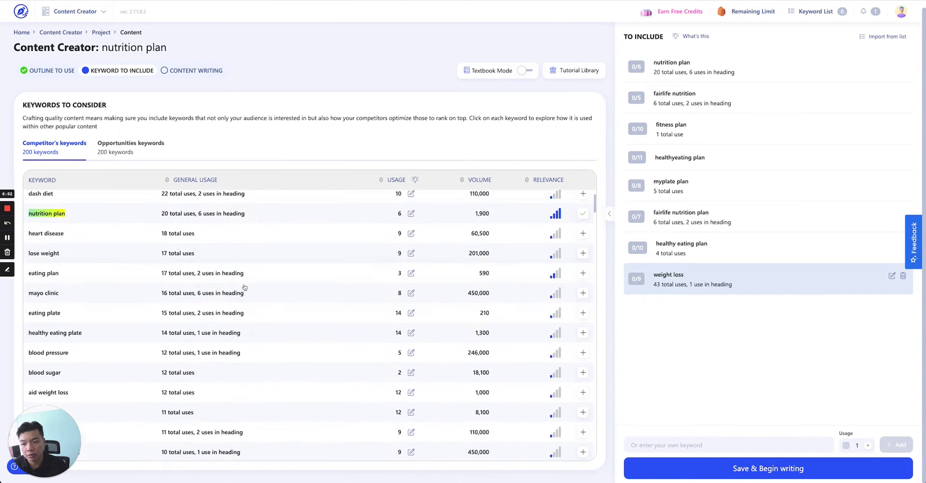
Step: Review lose weight's 17 competitor uses and add it to To Include with target 9
left_click(141, 260)
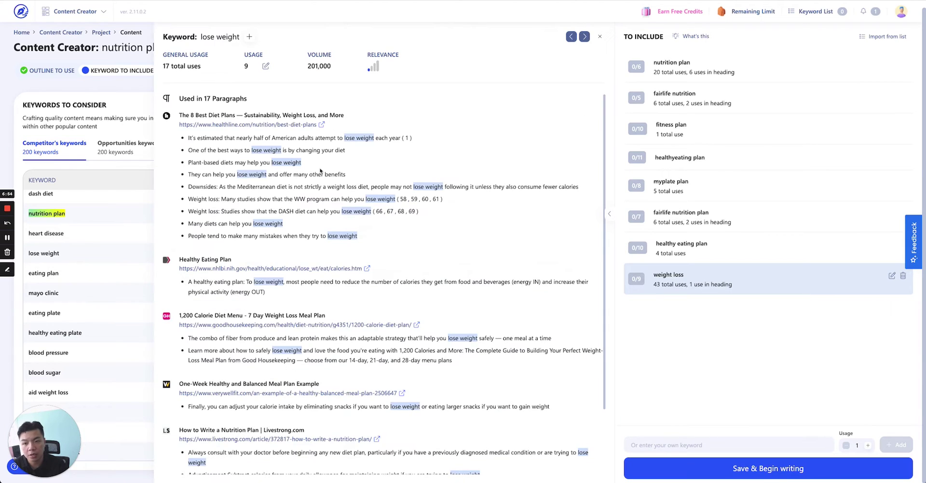
scroll(411, 212, "down", 2)
scroll(411, 212, "up", 2)
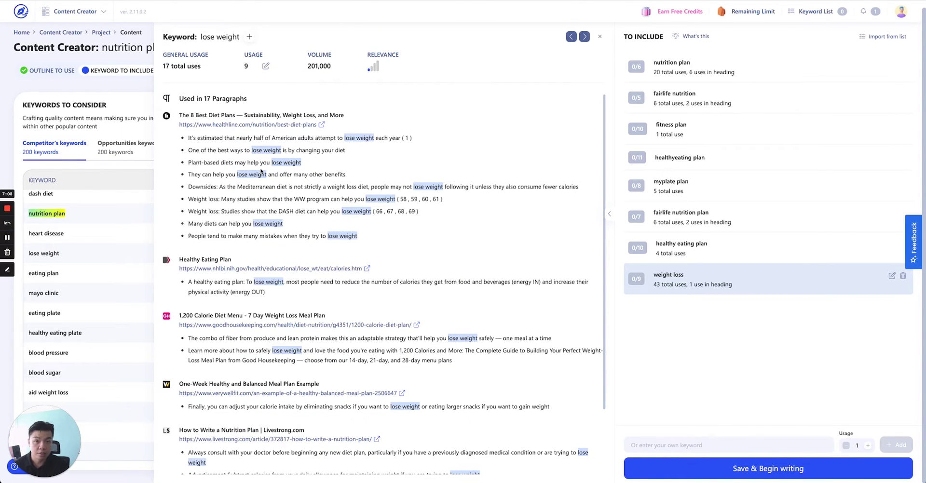
left_click(249, 36)
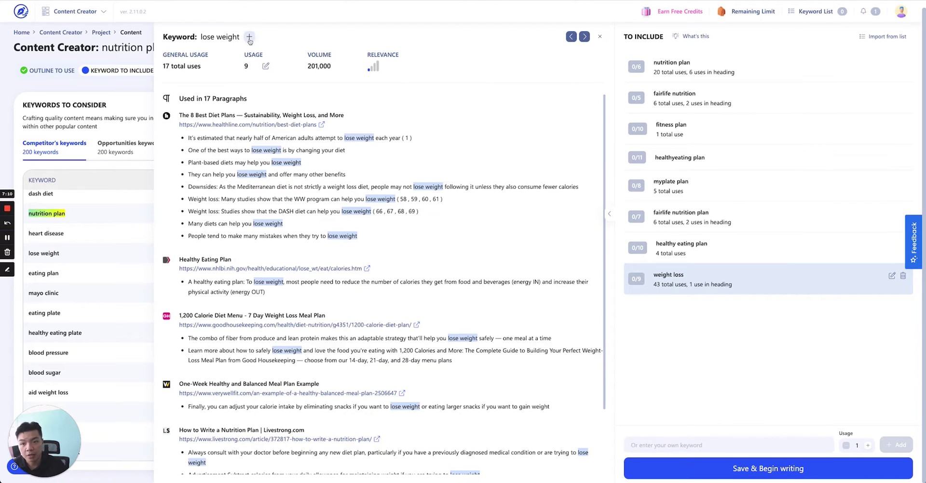
left_click(600, 37)
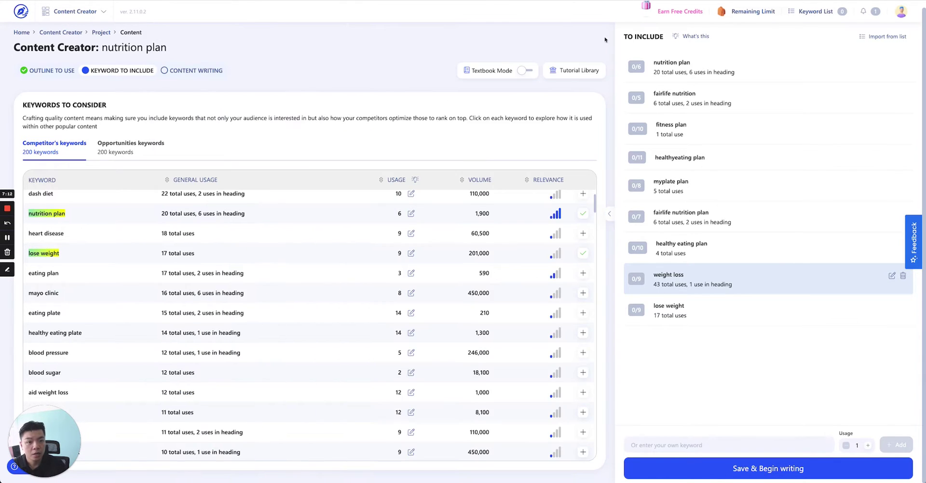
left_click(127, 151)
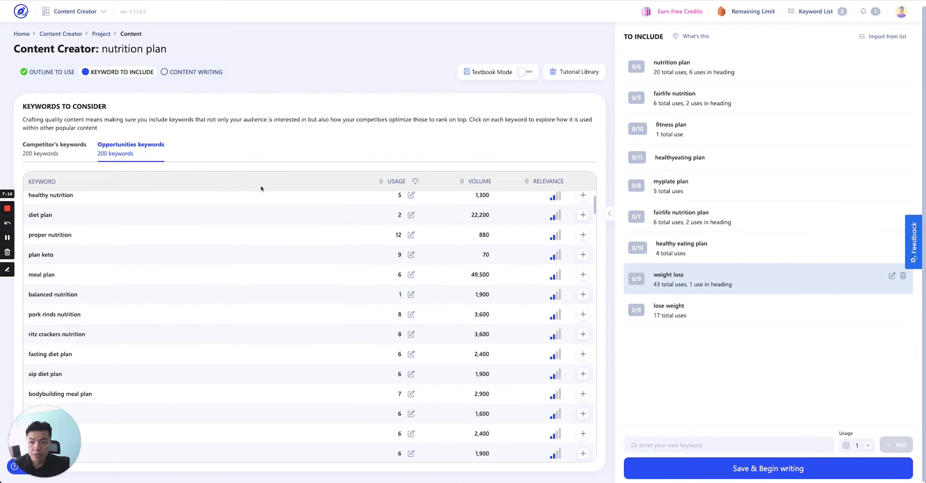
scroll(311, 256, "up", 3)
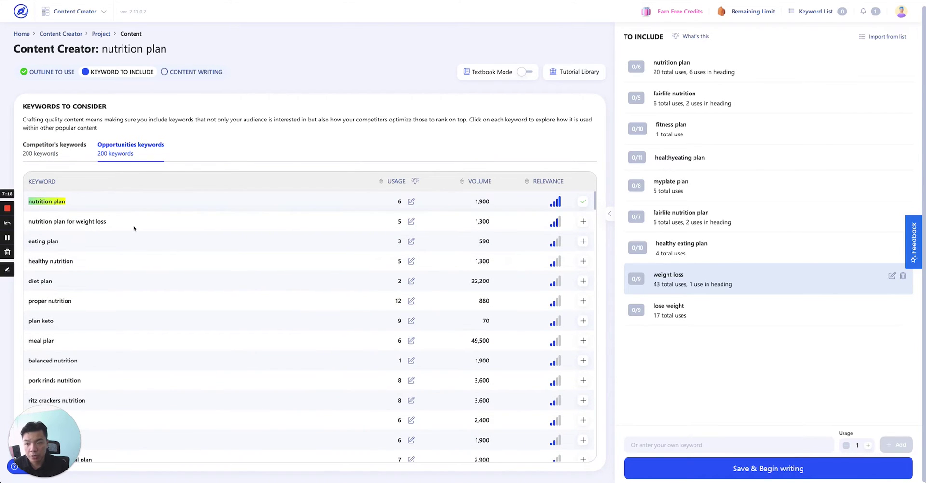
scroll(223, 291, "down", 10)
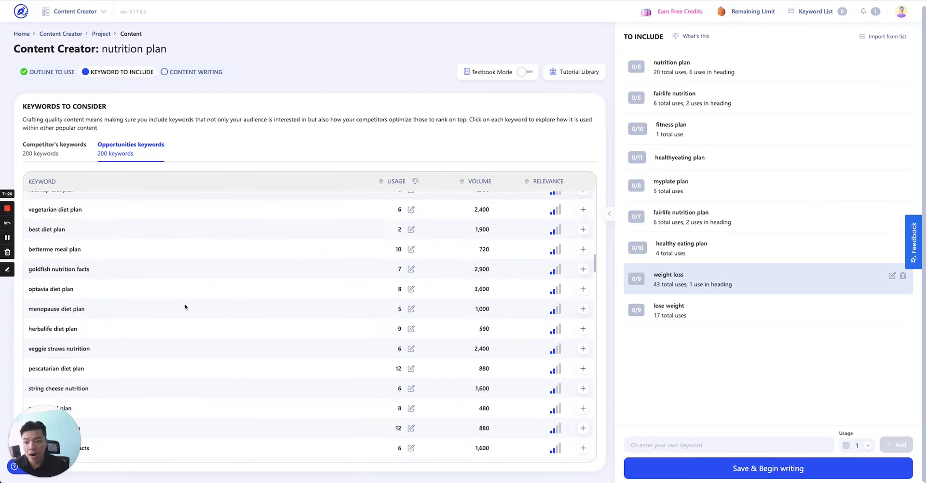
scroll(185, 307, "down", 5)
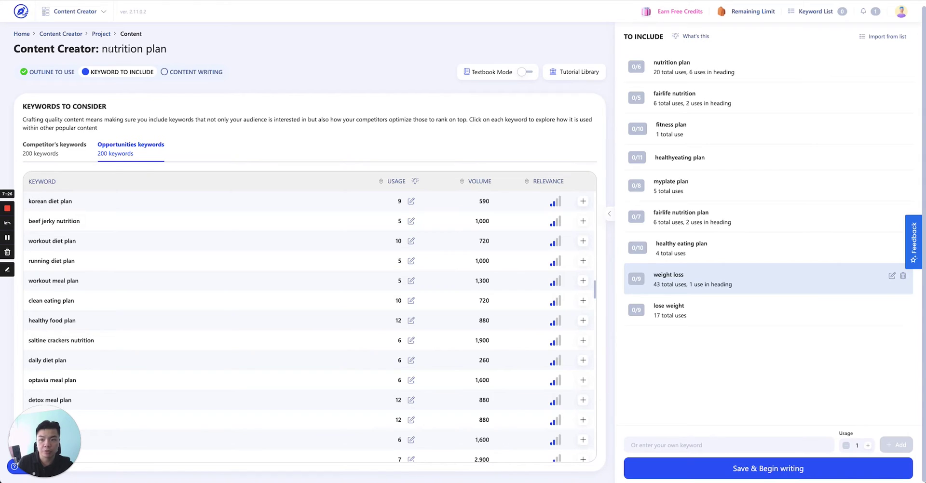
left_click_drag(110, 48, 154, 47)
left_click(153, 46)
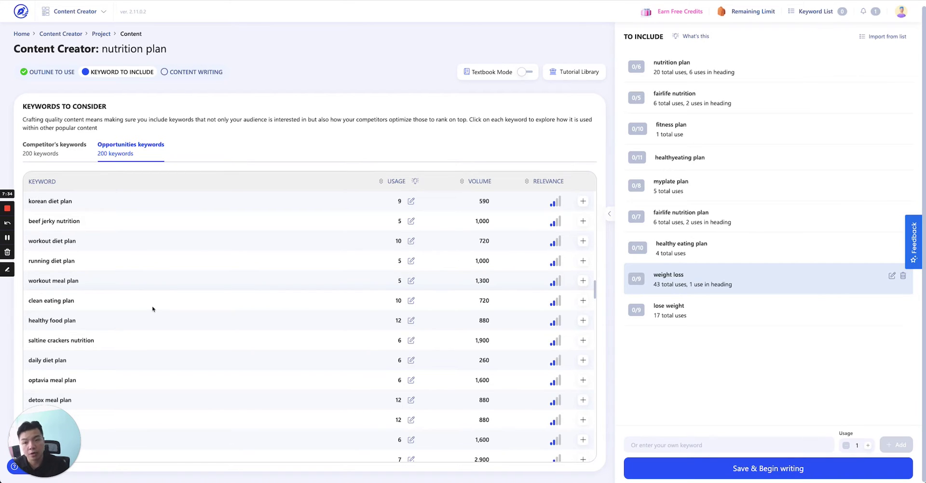
left_click_drag(28, 261, 75, 262)
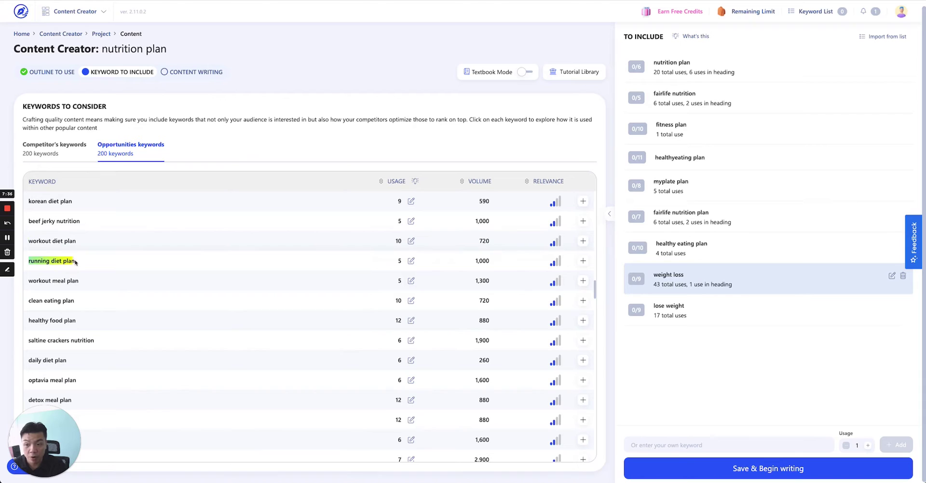
left_click_drag(29, 281, 77, 281)
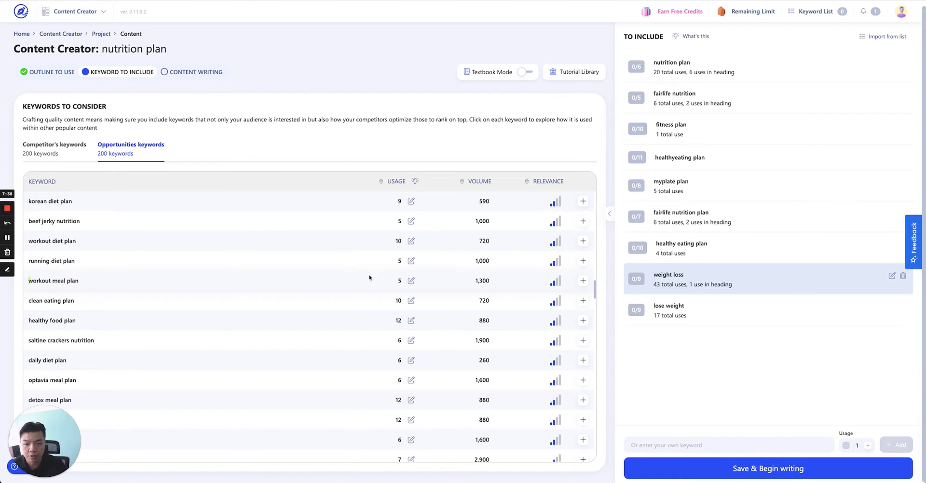
Step: Add workout meal plan to To Include and raise its usage target to 5
left_click(582, 281)
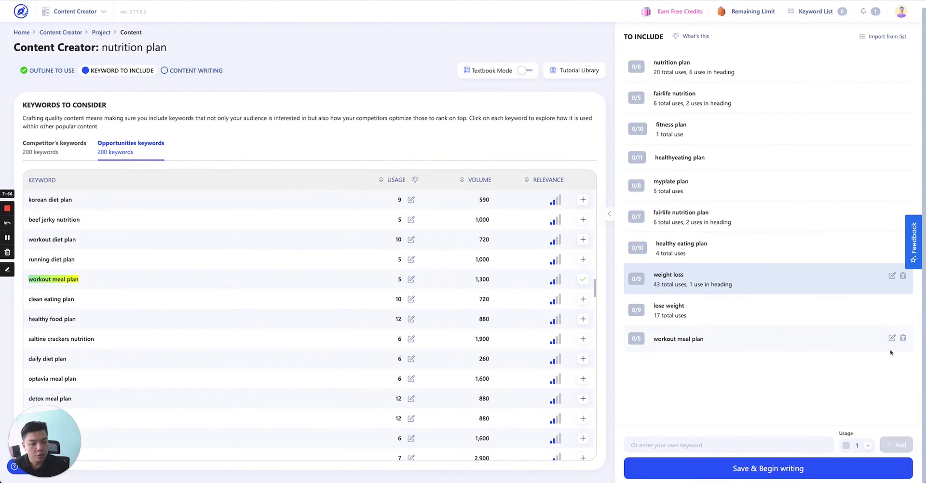
left_click(892, 340)
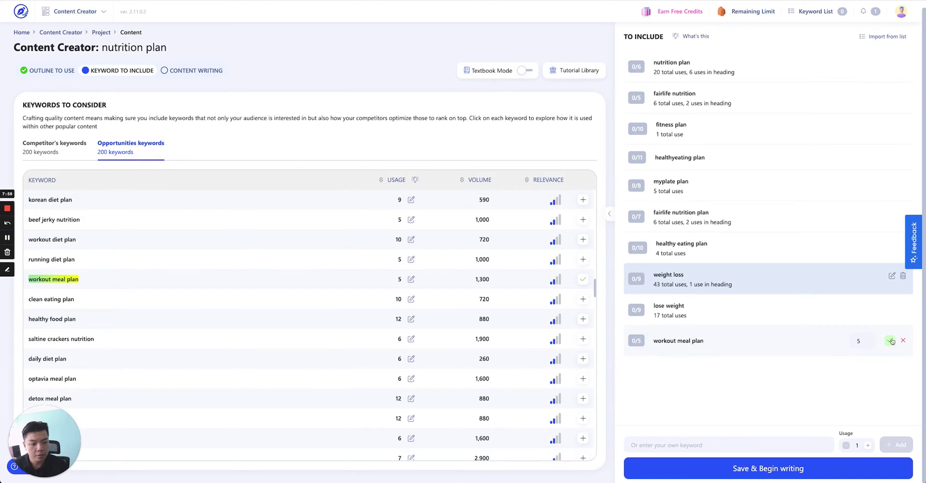
left_click(864, 339)
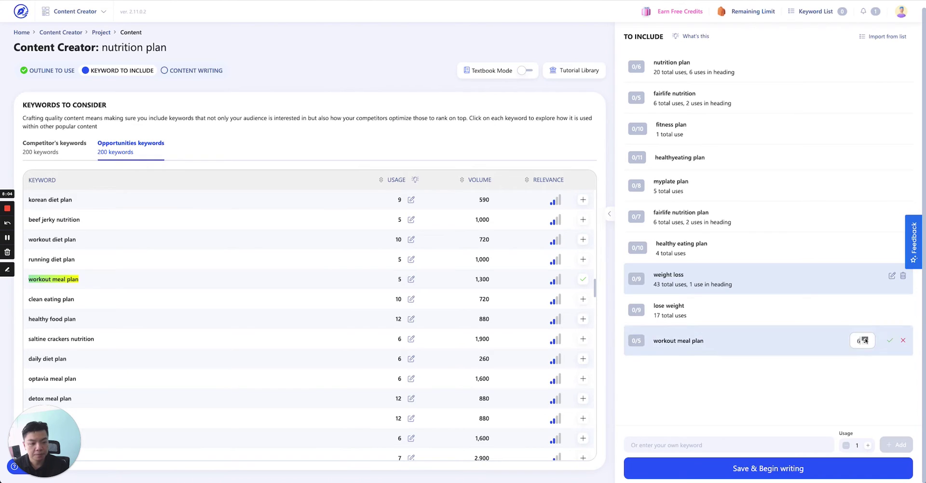
left_click(889, 341)
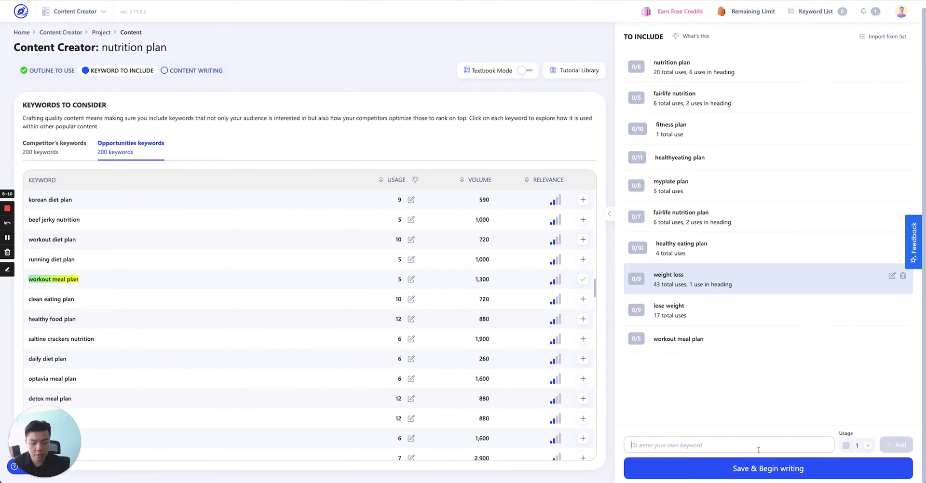
Step: Enter the custom keyword 'nutrition plan for children', set its usage to 2, and add it
left_click(710, 450)
type("nutrition pla")
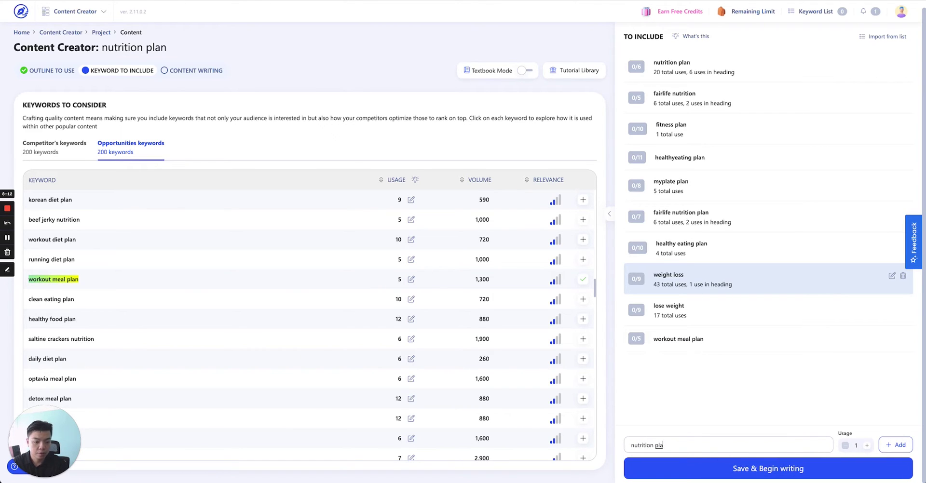
type("n for child")
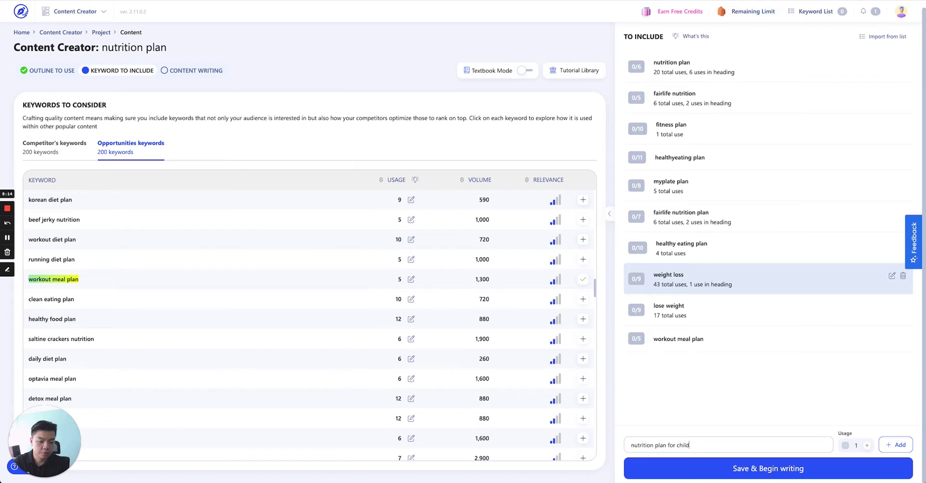
type("ren")
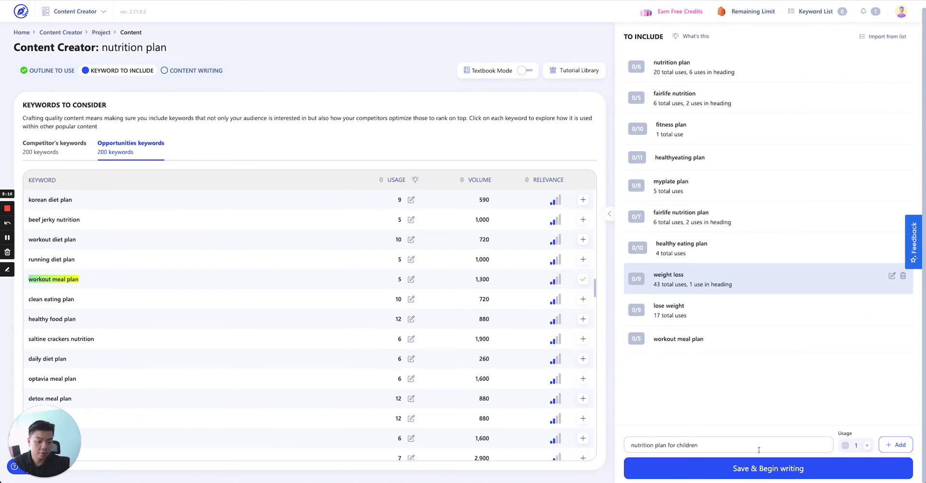
left_click(866, 445)
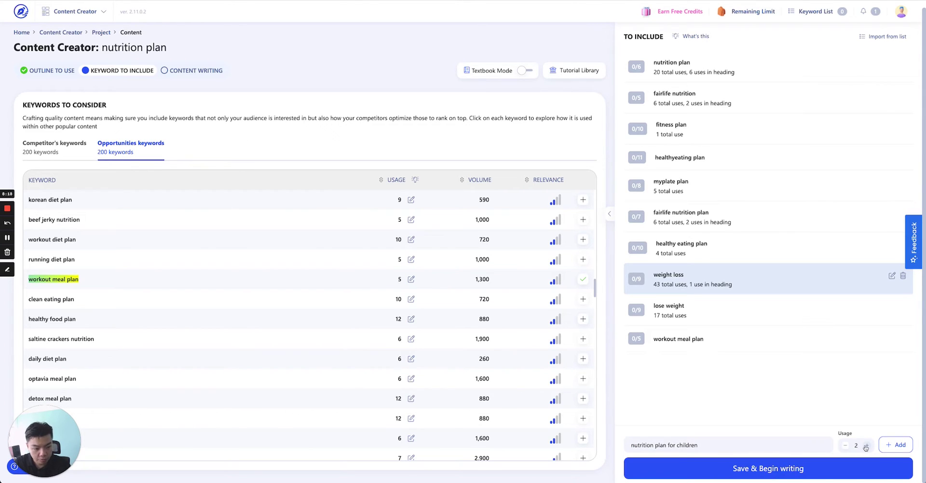
left_click(898, 445)
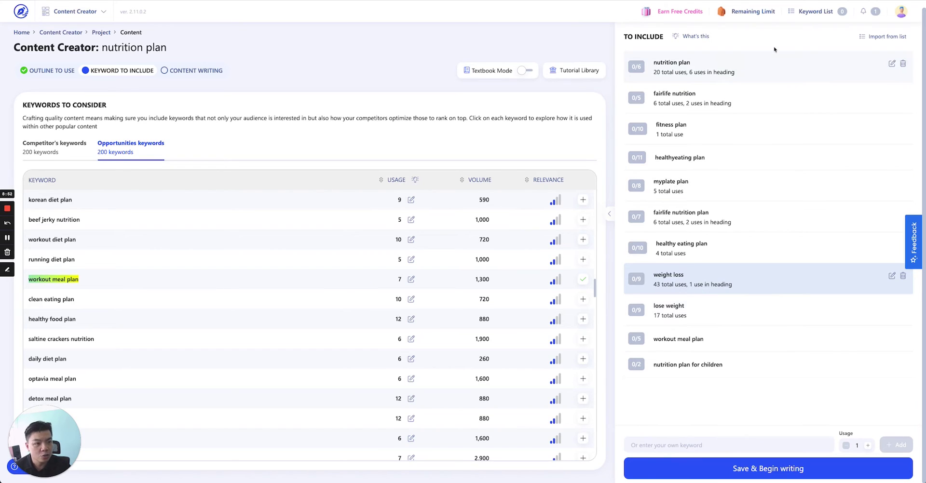
left_click(879, 39)
left_click(437, 179)
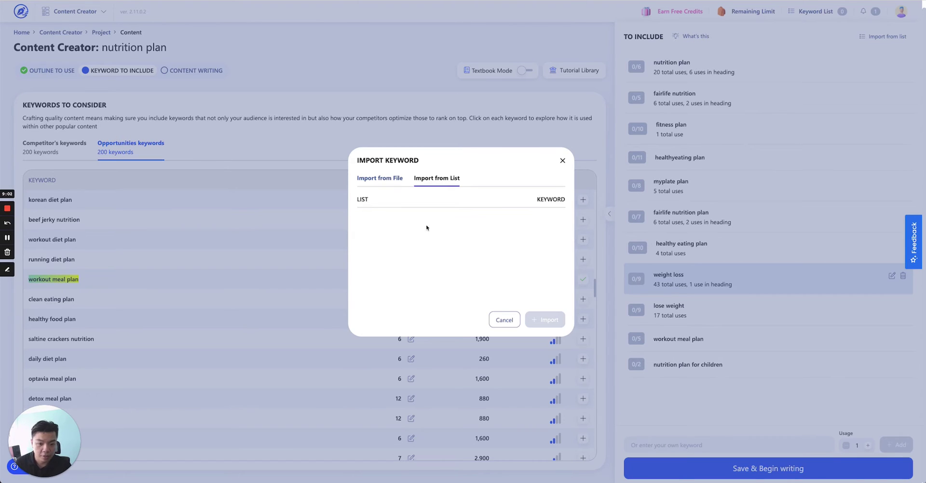
left_click(499, 319)
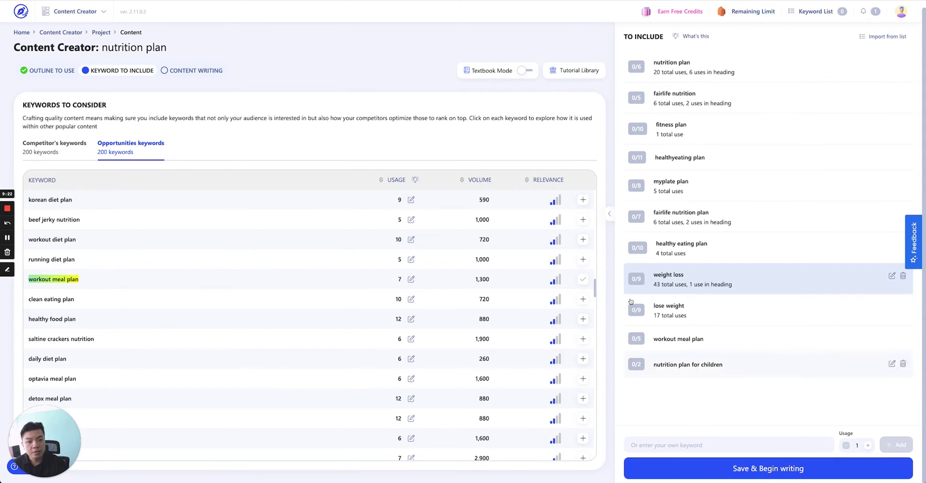
Step: Save the eleven keywords, check them in the editor's Keywords sidebar, then return to KEYWORD TO INCLUDE
left_click(761, 465)
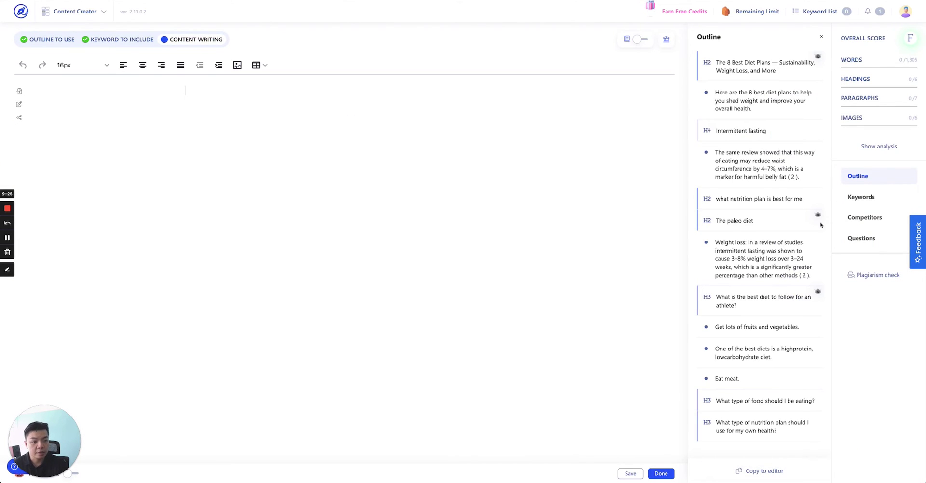
left_click(866, 197)
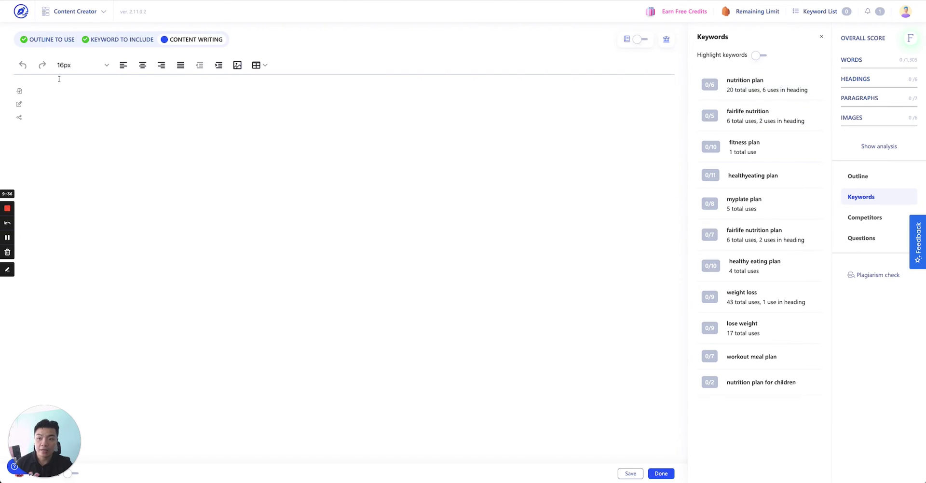
left_click(104, 39)
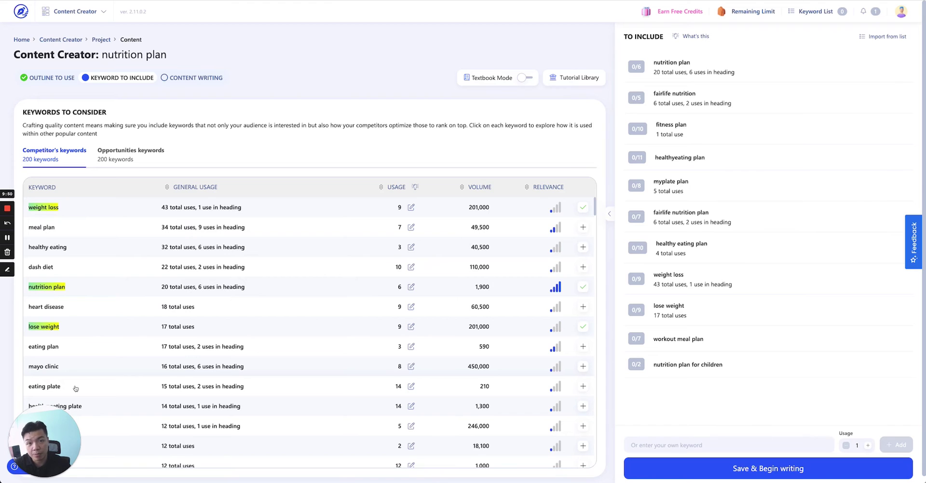
left_click(53, 82)
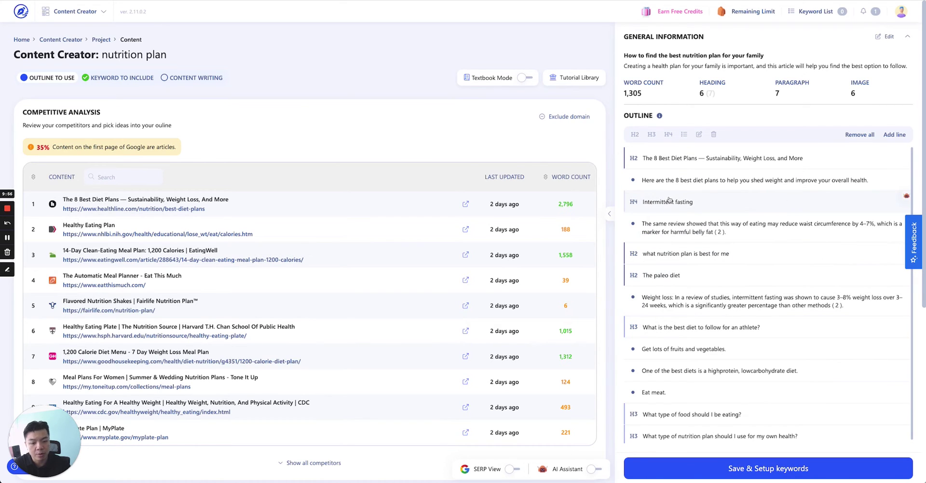
left_click(124, 78)
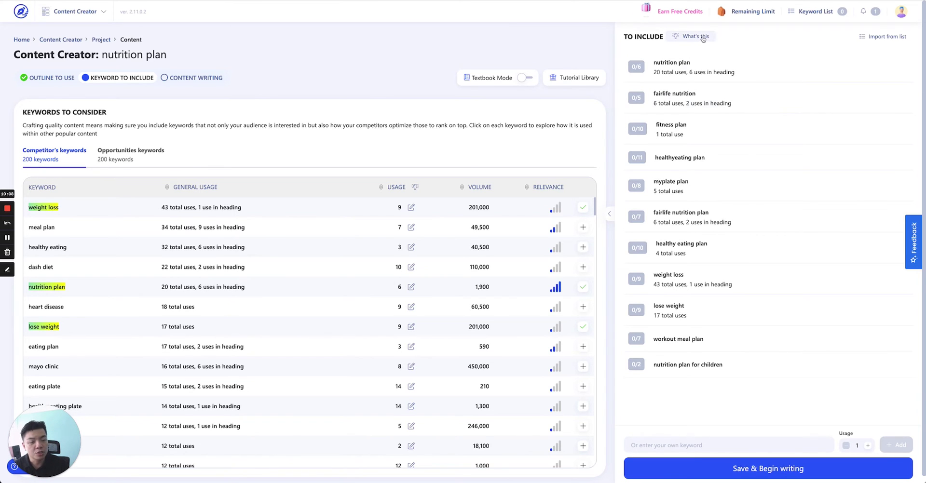
mouse_move(703, 39)
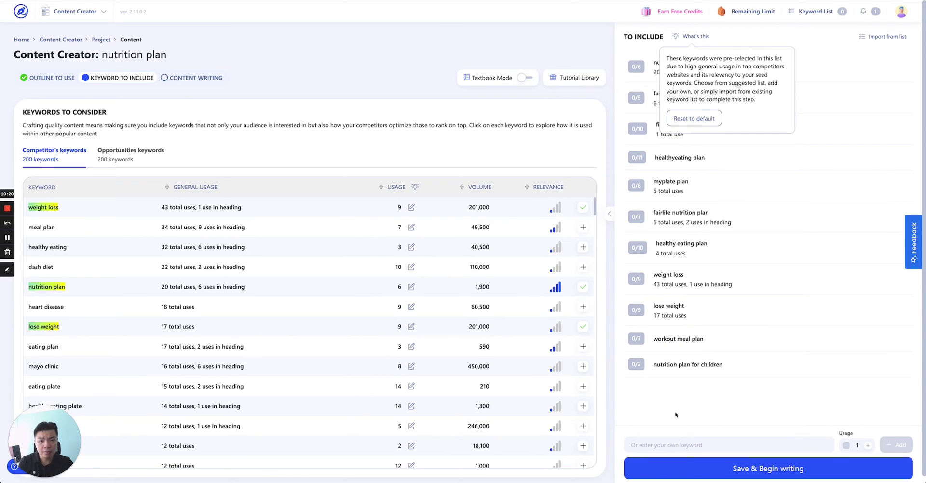
left_click(642, 38)
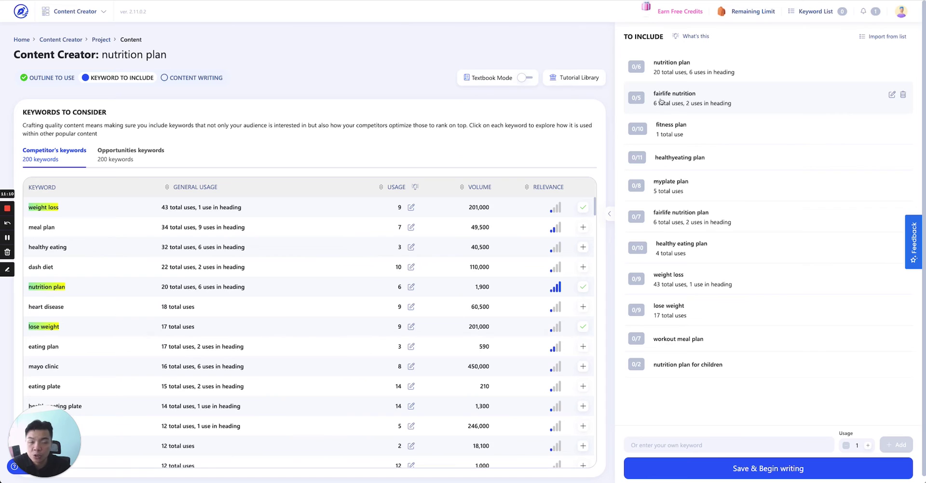
Step: Delete fairlife nutrition, healthyeating plan, myplate plan and fairlife nutrition plan, leaving seven keywords
left_click(903, 96)
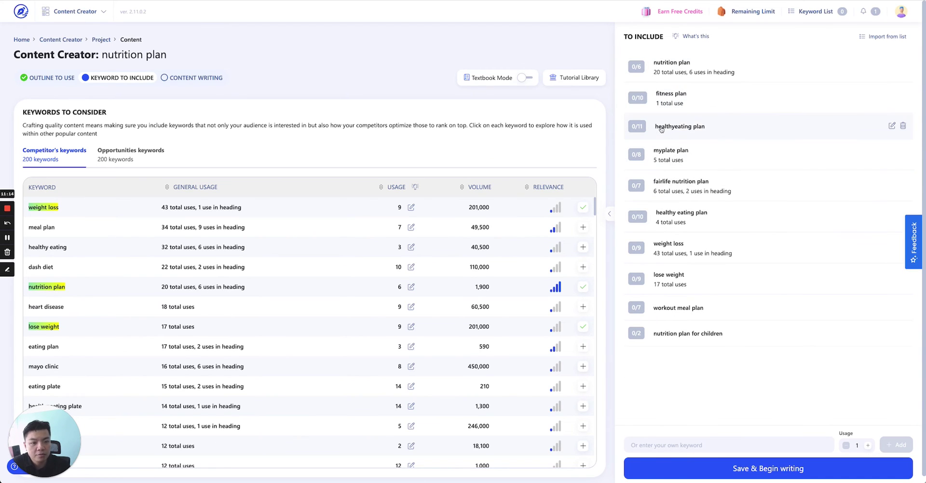
left_click(902, 126)
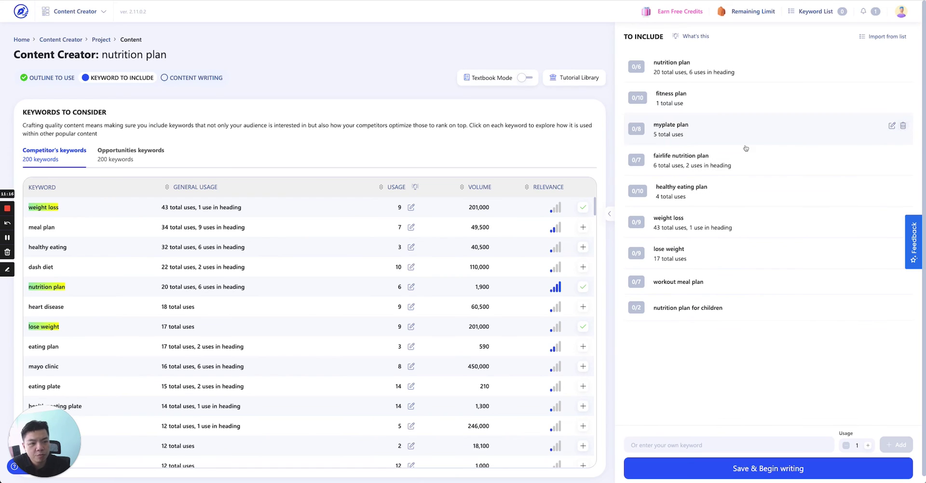
left_click(903, 128)
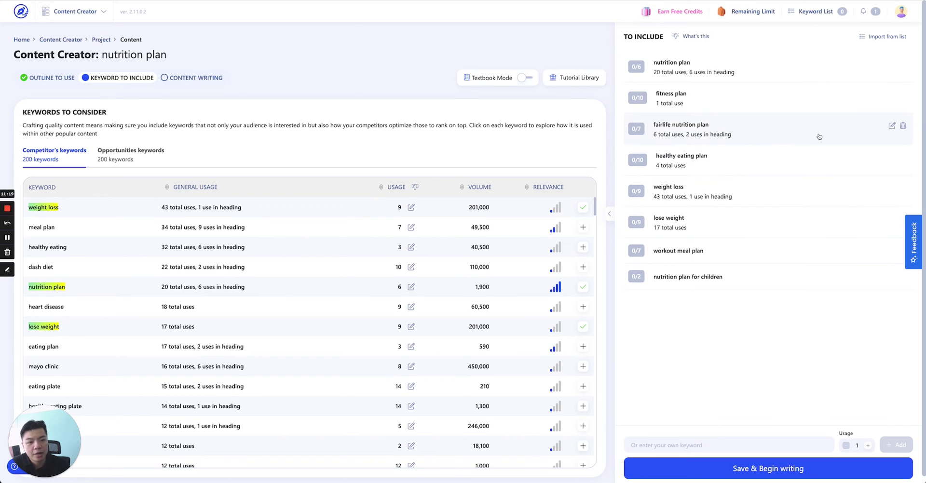
left_click(903, 129)
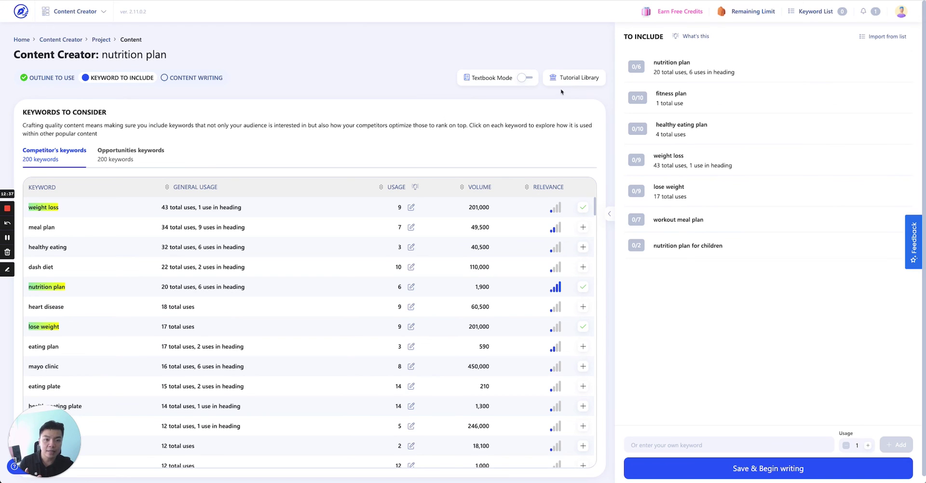
left_click(566, 78)
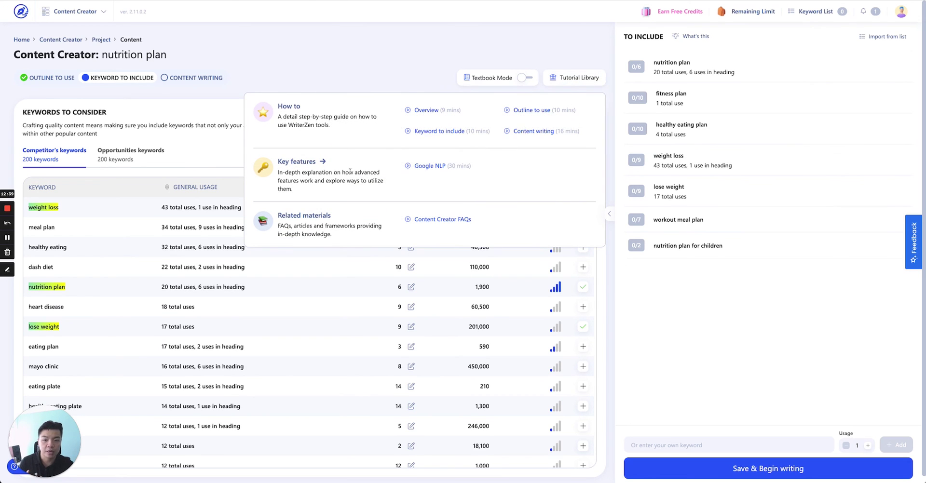
left_click(439, 166)
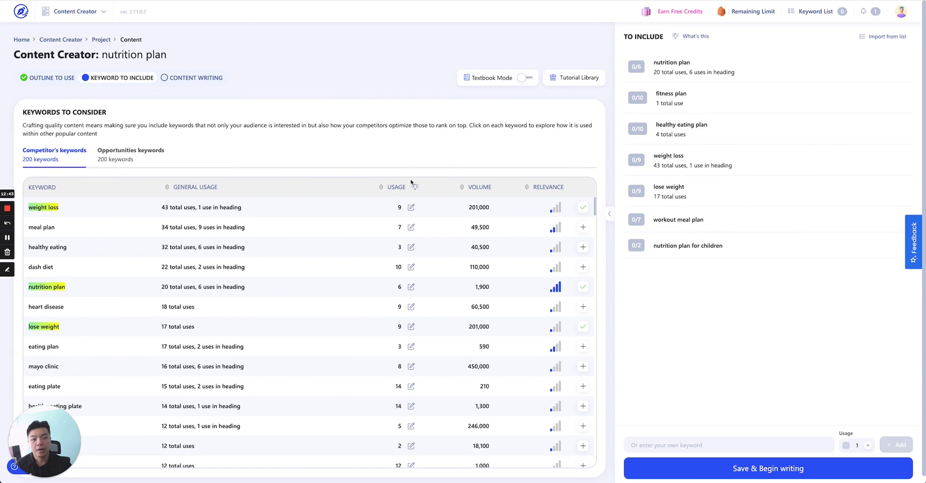